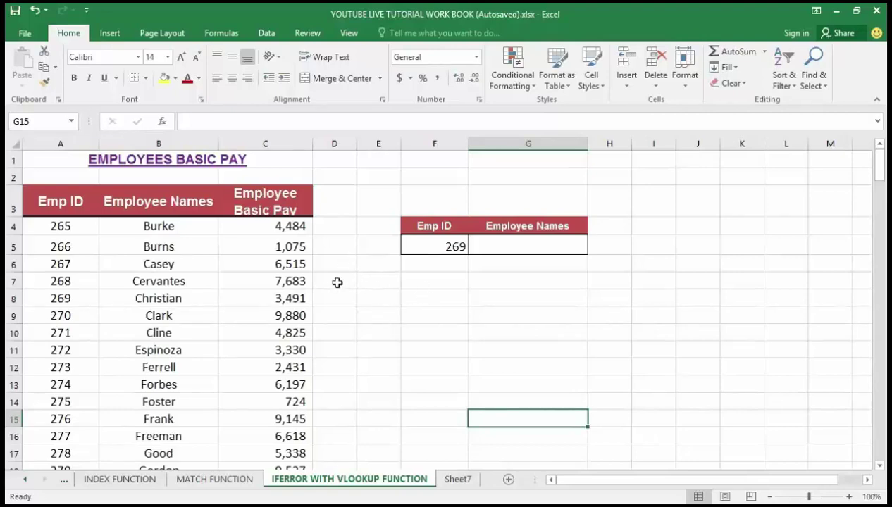
pyautogui.click(229, 479)
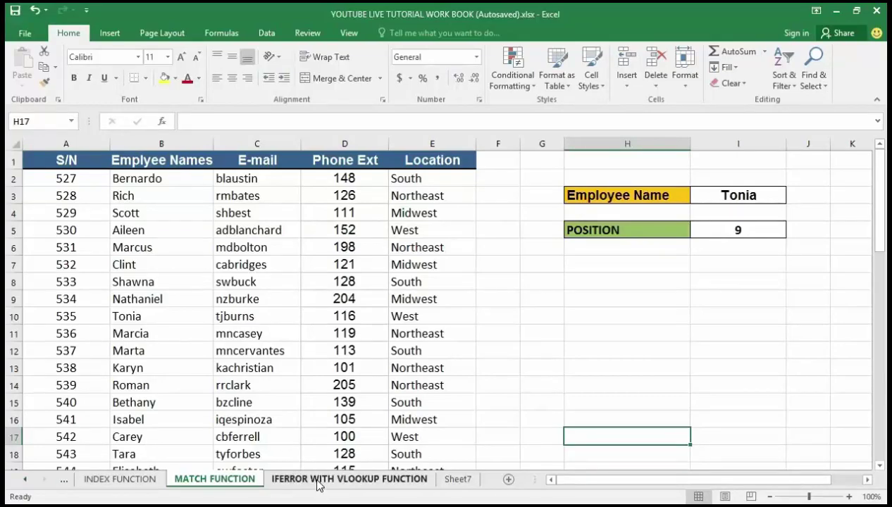
pyautogui.click(320, 482)
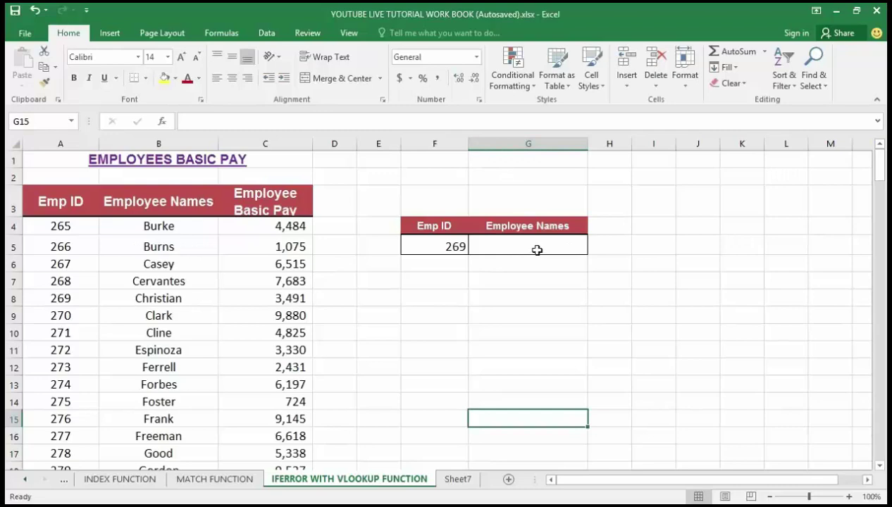
# Insert a VLOOKUP function in cell G5 and set its Lookup_value to F5
pyautogui.click(536, 250)
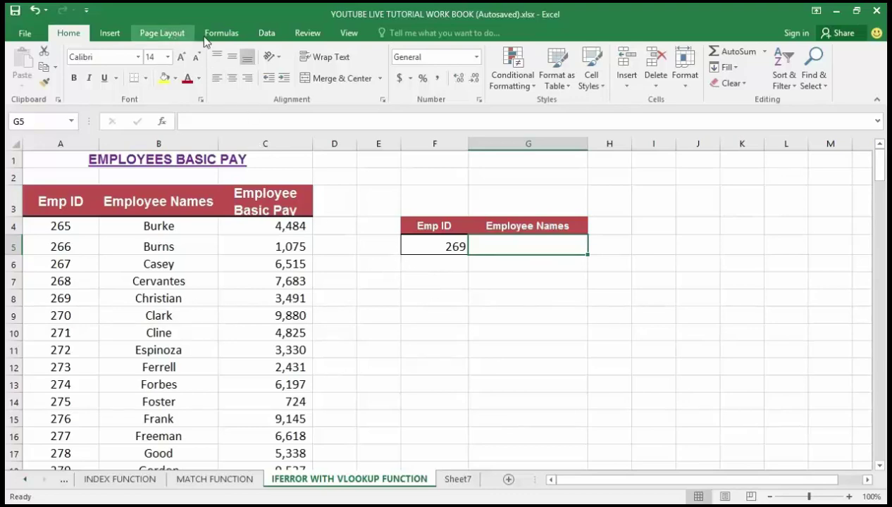
pyautogui.click(222, 33)
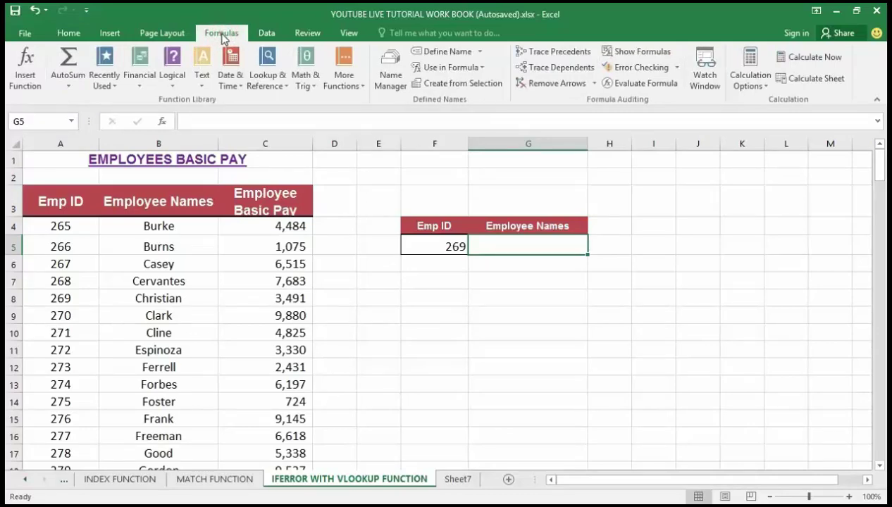
pyautogui.click(265, 68)
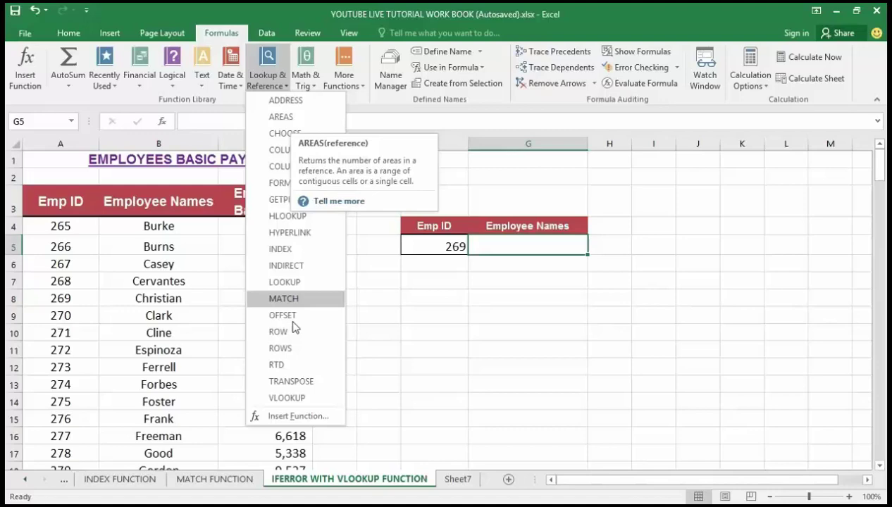
pyautogui.click(286, 398)
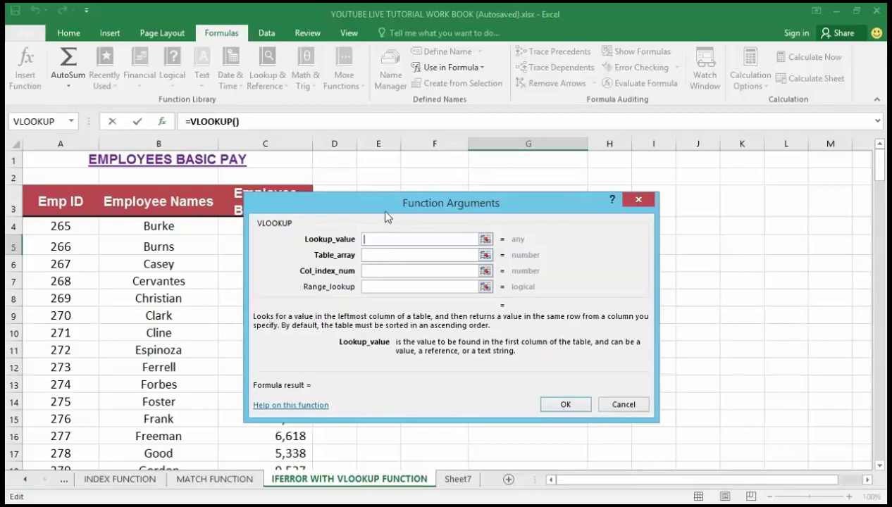
pyautogui.moveTo(416, 219); pyautogui.dragTo(498, 278)
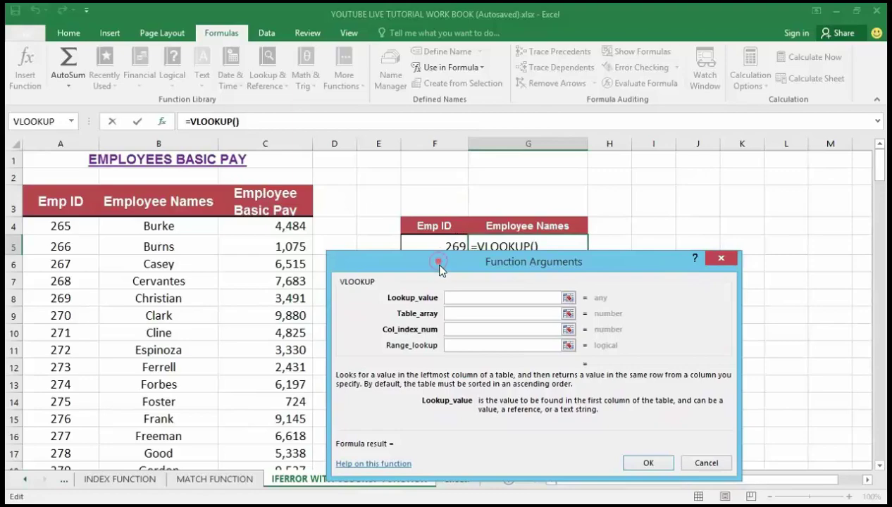
pyautogui.moveTo(438, 262); pyautogui.dragTo(441, 269)
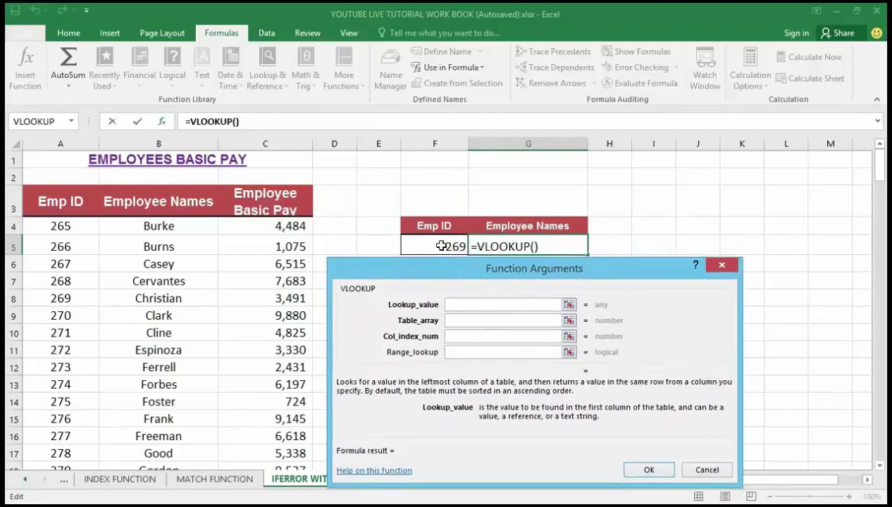
pyautogui.click(440, 245)
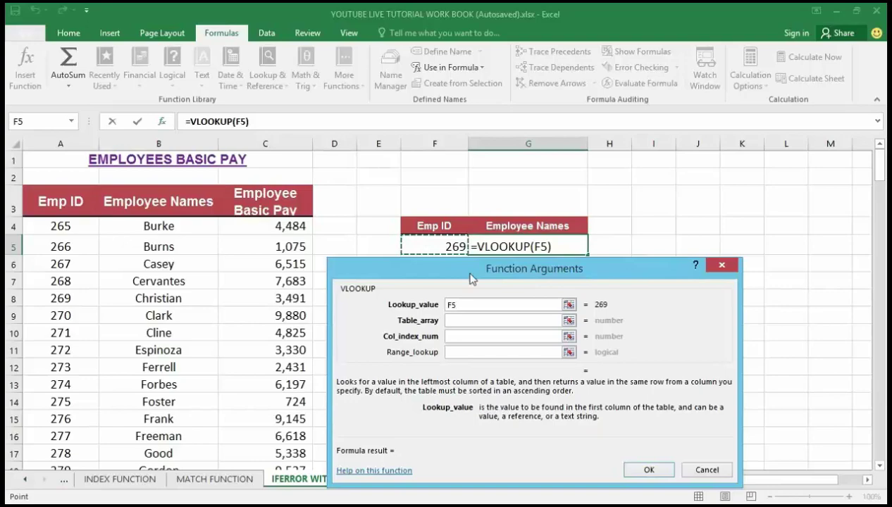
# Set the VLOOKUP Table_array to the employee table range A3:C49, including the header row
pyautogui.click(460, 322)
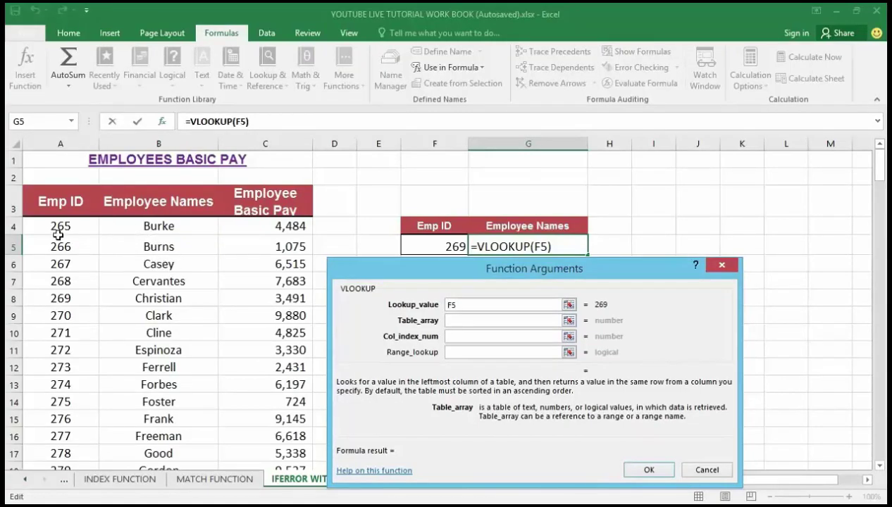
pyautogui.click(51, 203)
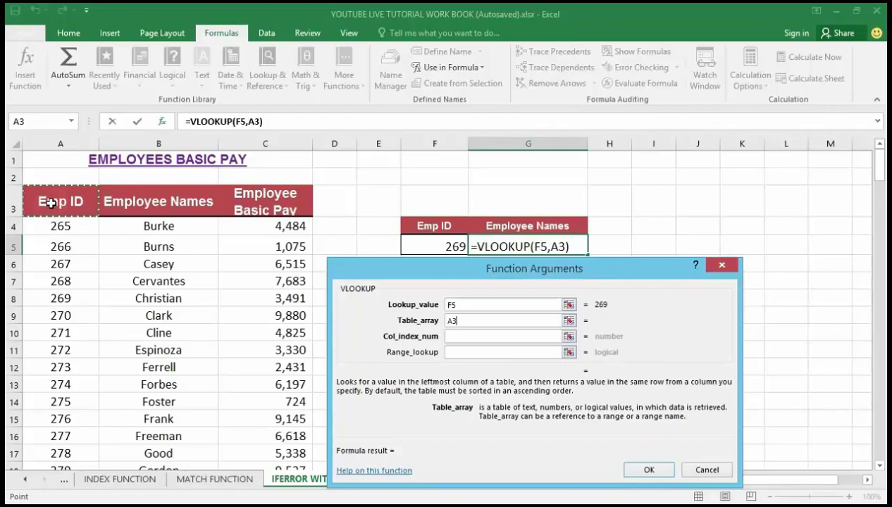
pyautogui.hotkey('ctrl', 'shift', 'Down')
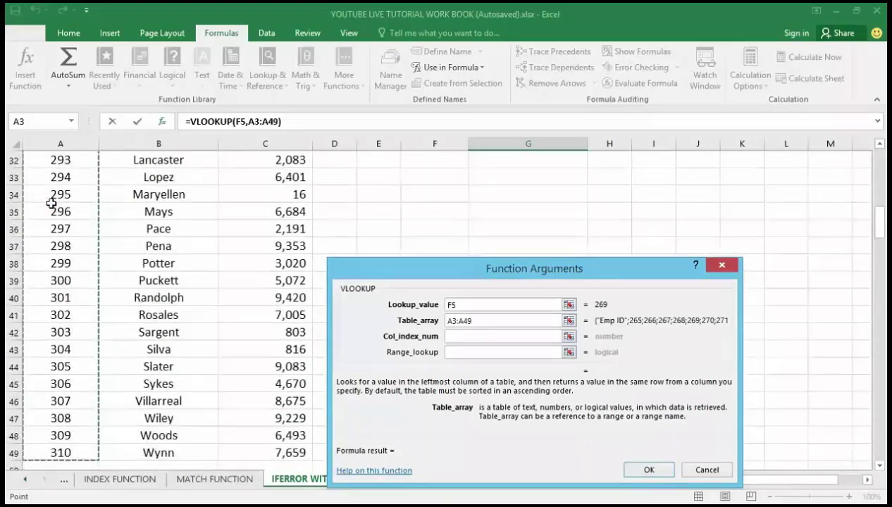
pyautogui.hotkey('ctrl', 'shift', 'Right')
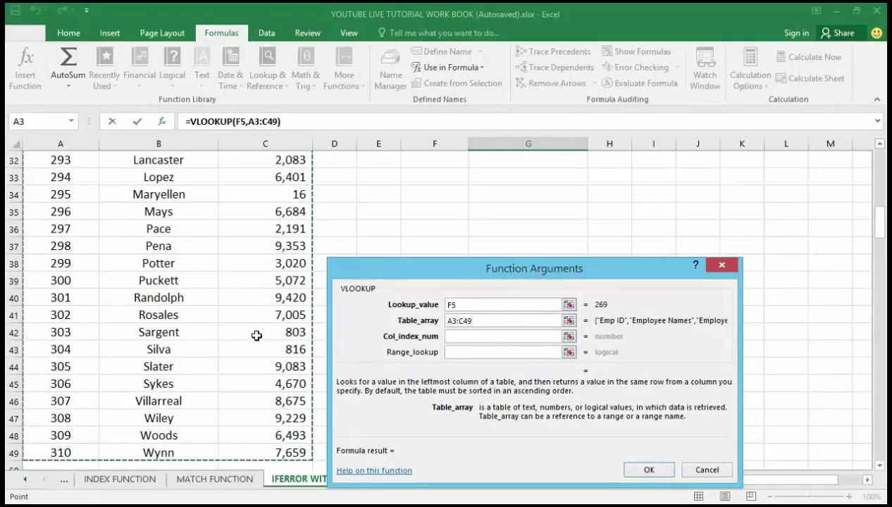
# Set Col_index_num to 2 and Range_lookup to False, and complete the VLOOKUP formula in G5
pyautogui.click(484, 336)
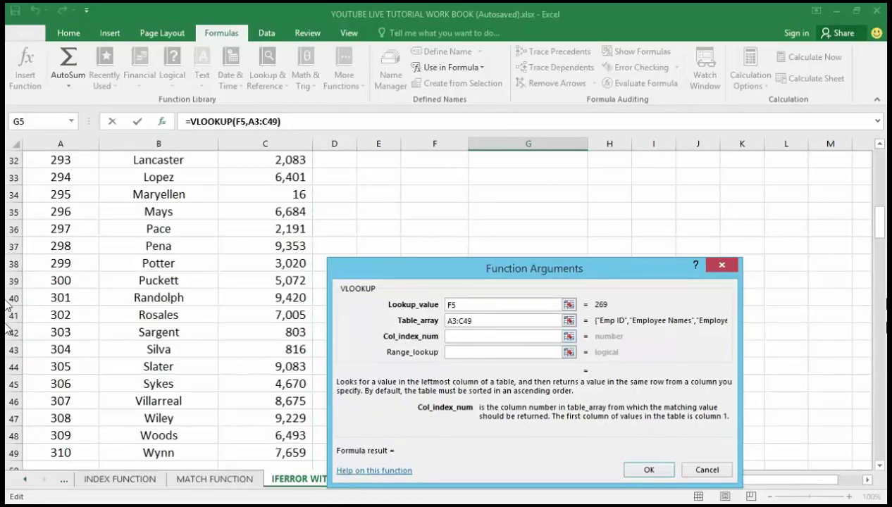
pyautogui.moveTo(879, 232); pyautogui.dragTo(881, 164)
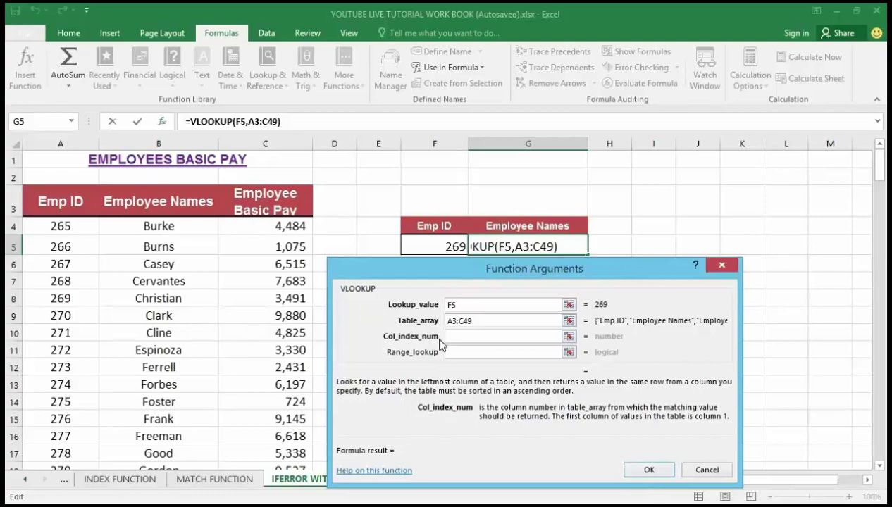
pyautogui.write('2')
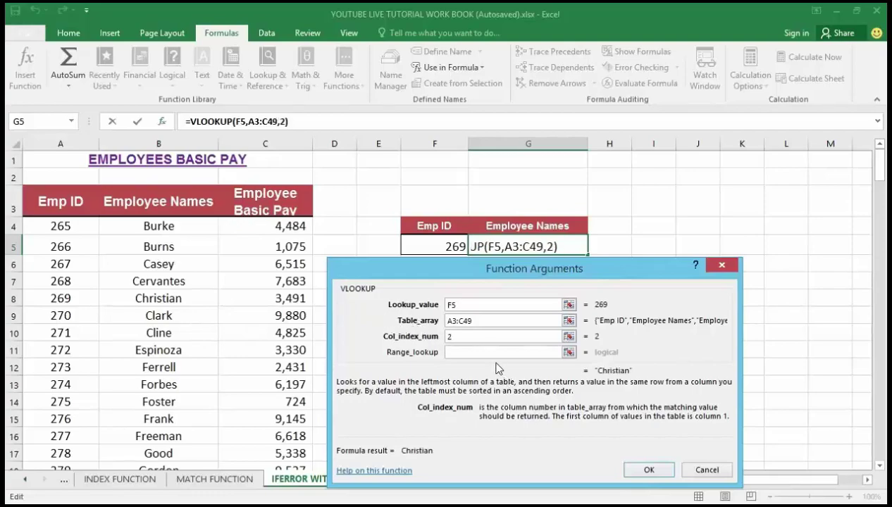
pyautogui.click(491, 352)
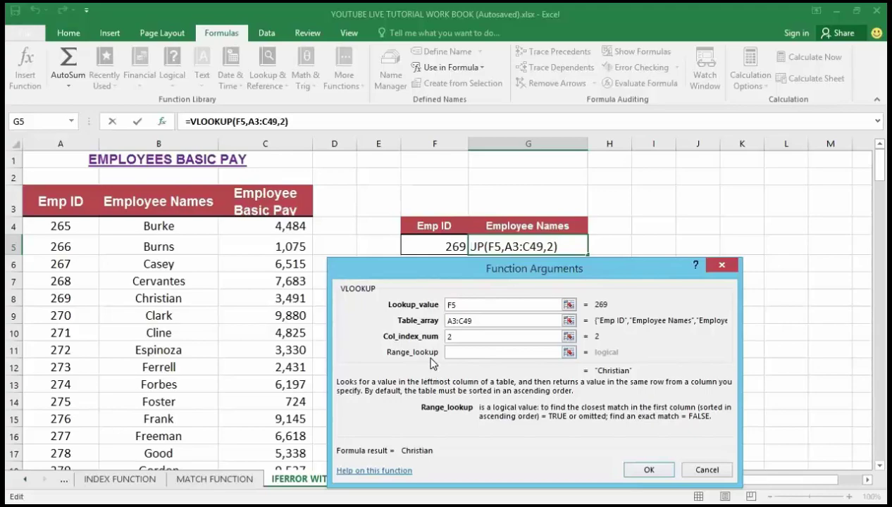
pyautogui.write('Fa')
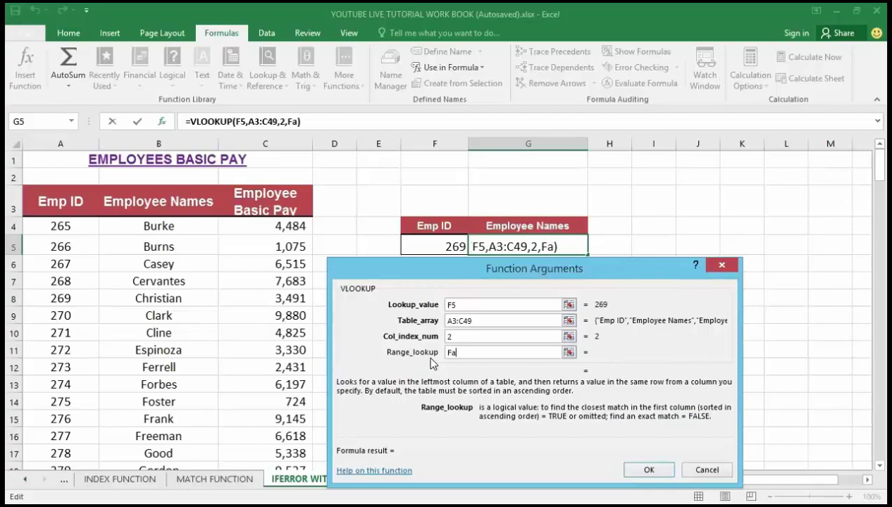
pyautogui.write('lse')
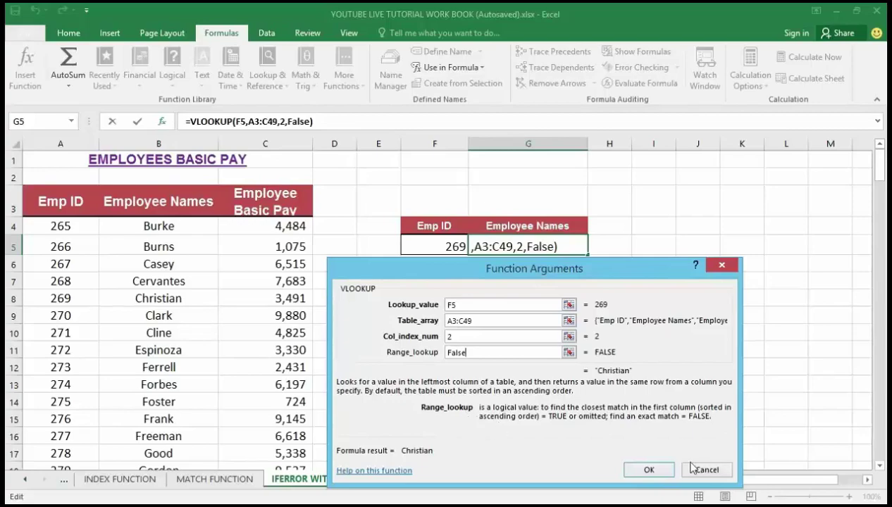
pyautogui.click(640, 470)
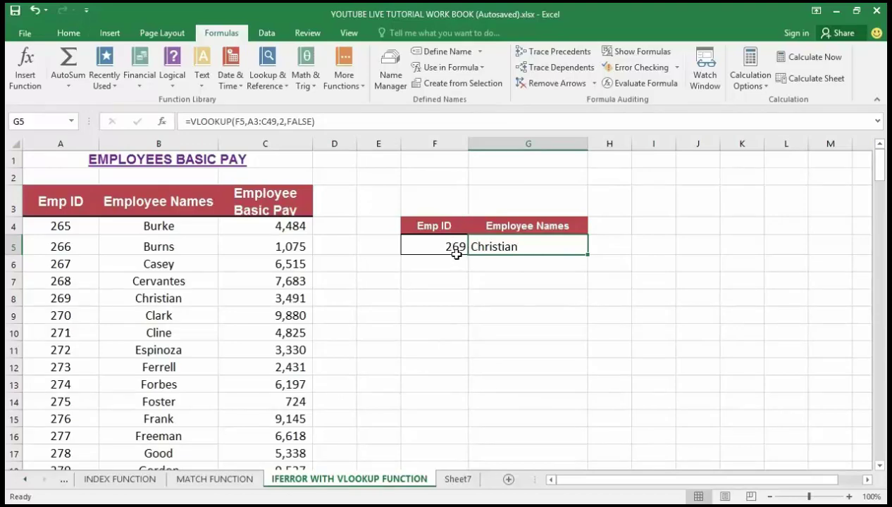
# Set the lookup value in F5 to 500 and check the Emp ID column down to its last row for it
pyautogui.click(453, 247)
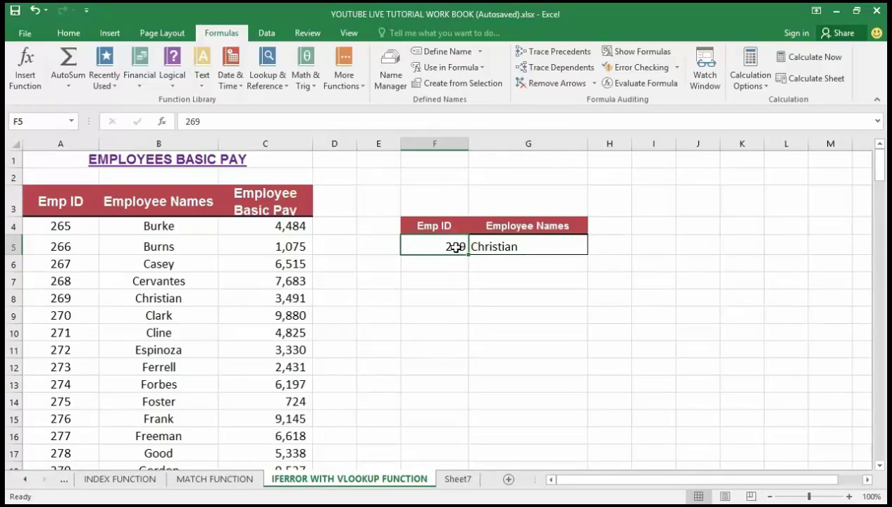
pyautogui.write('500')
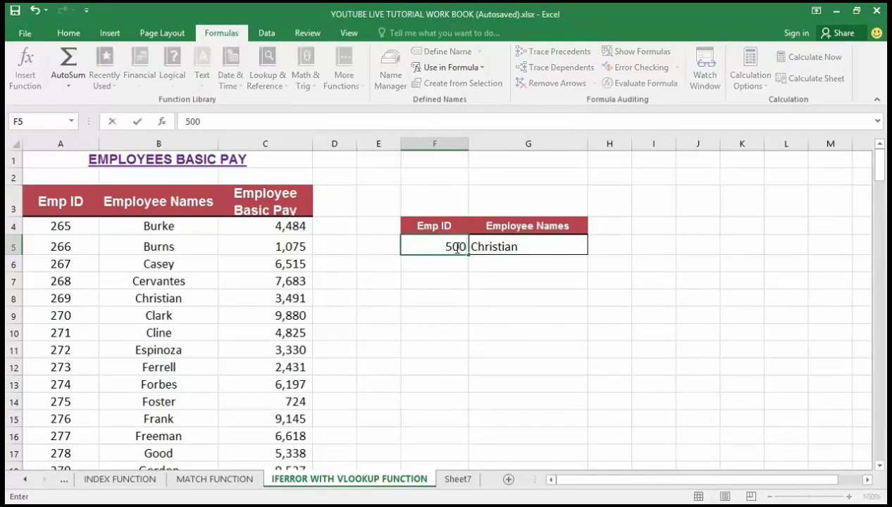
pyautogui.click(472, 297)
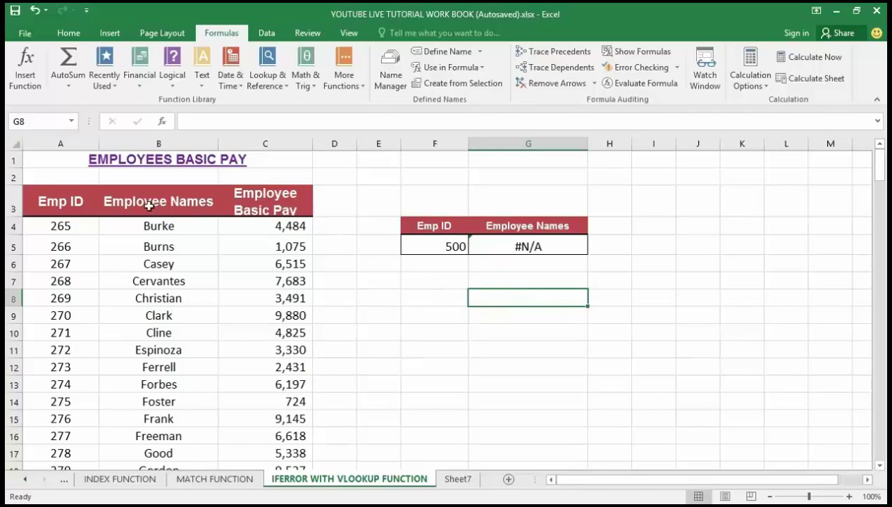
pyautogui.scroll(-4, 60, 320)
pyautogui.scroll(-10, 60, 321)
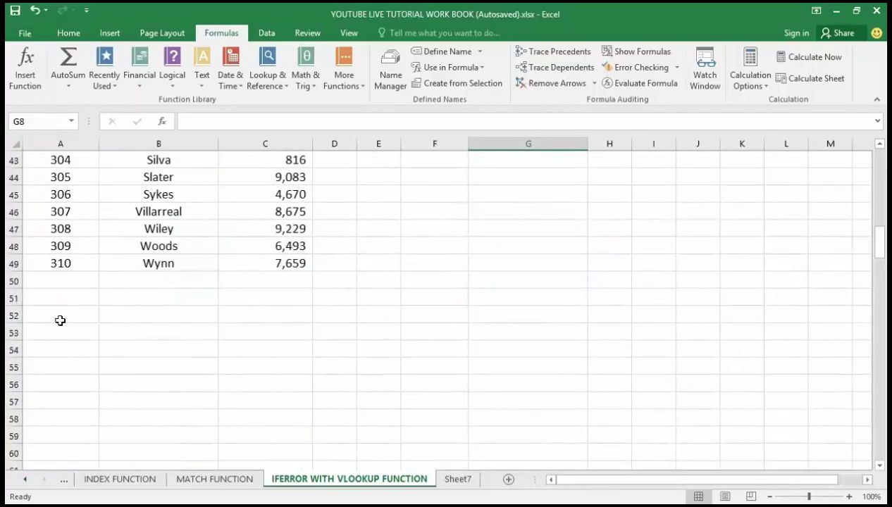
pyautogui.scroll(3, 60, 321)
pyautogui.scroll(11, 60, 320)
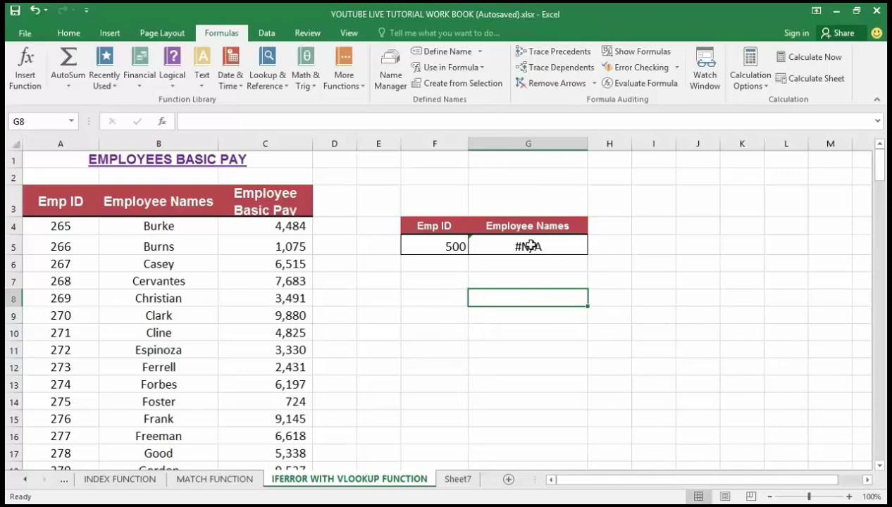
# Insert the IFERROR function name and opening parenthesis before VLOOKUP in the formula in G5
pyautogui.click(529, 245)
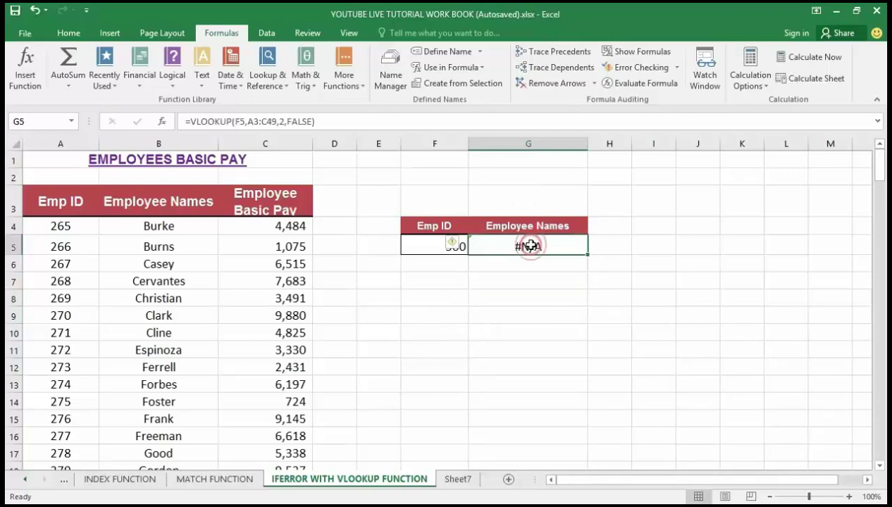
pyautogui.click(192, 122)
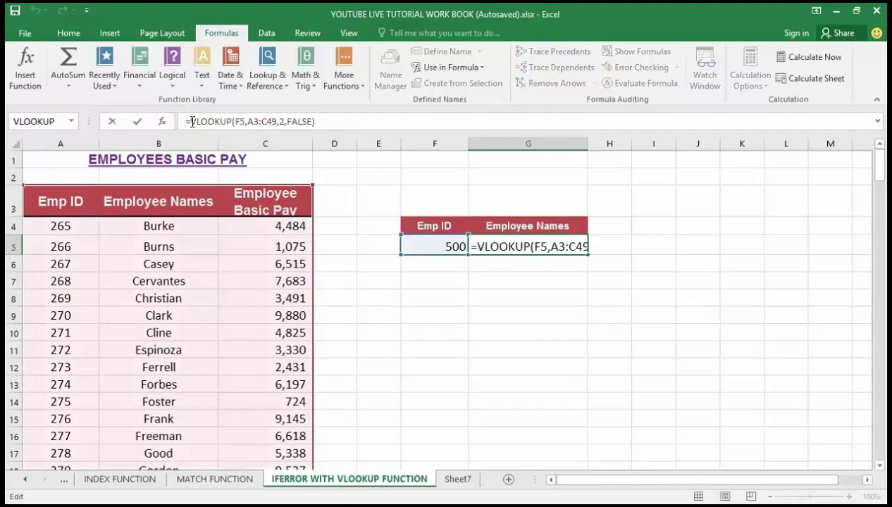
pyautogui.write('if')
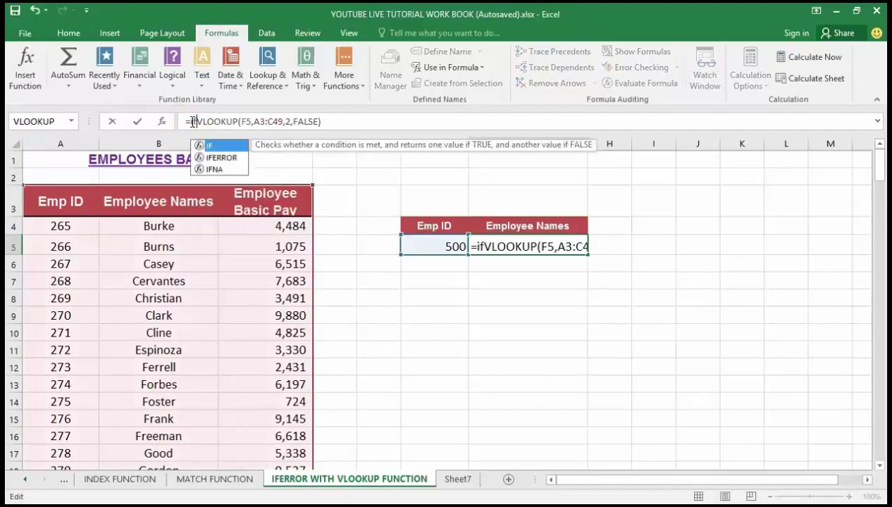
pyautogui.write('error')
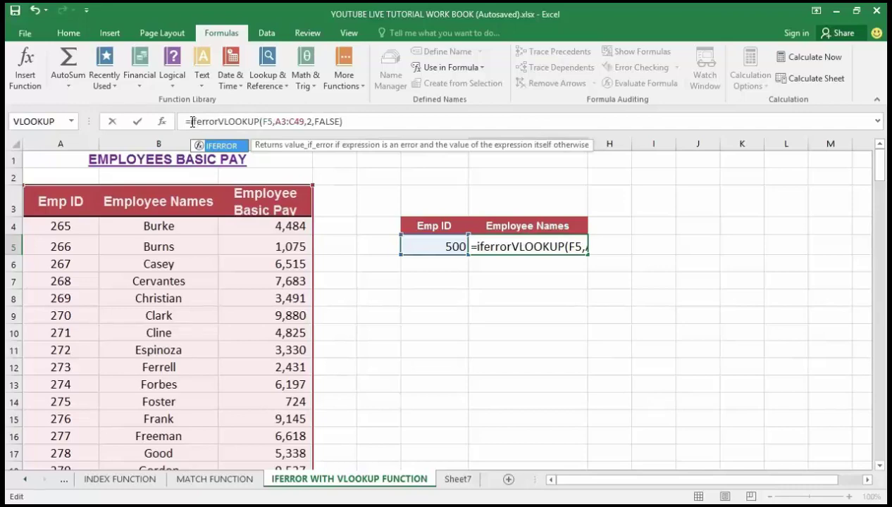
pyautogui.write('(')
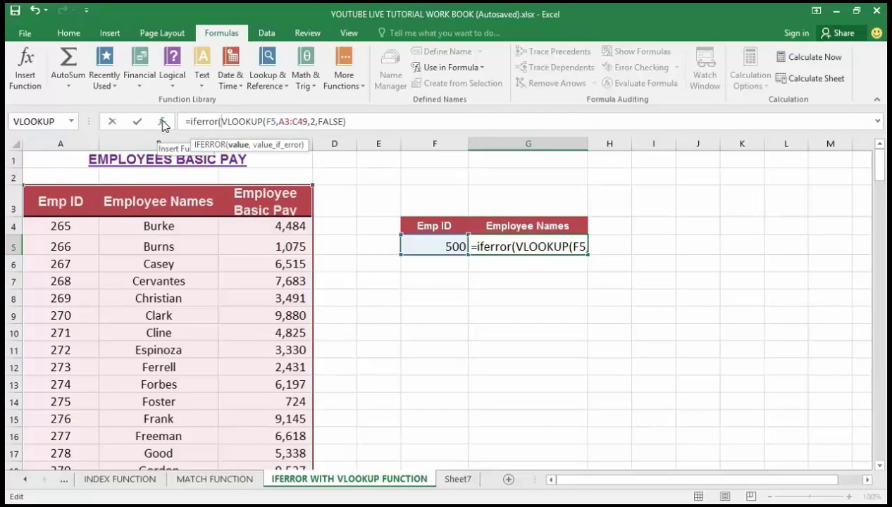
# Open the function arguments for IFERROR in G5 and enter emp id wasn't found as Value_if_error
pyautogui.click(163, 124)
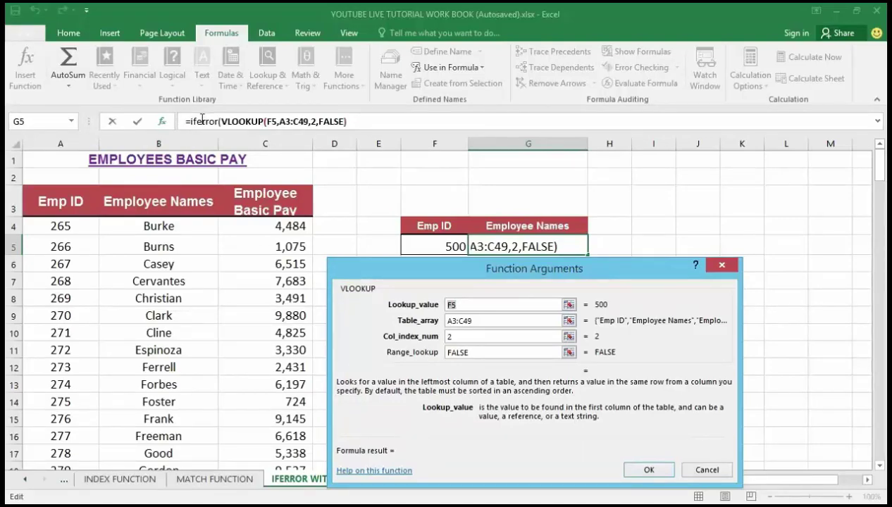
pyautogui.click(201, 119)
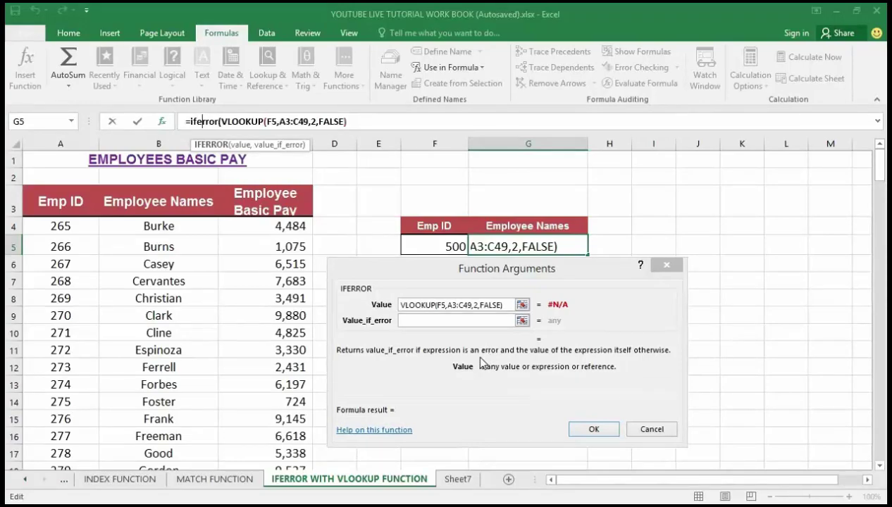
pyautogui.click(455, 319)
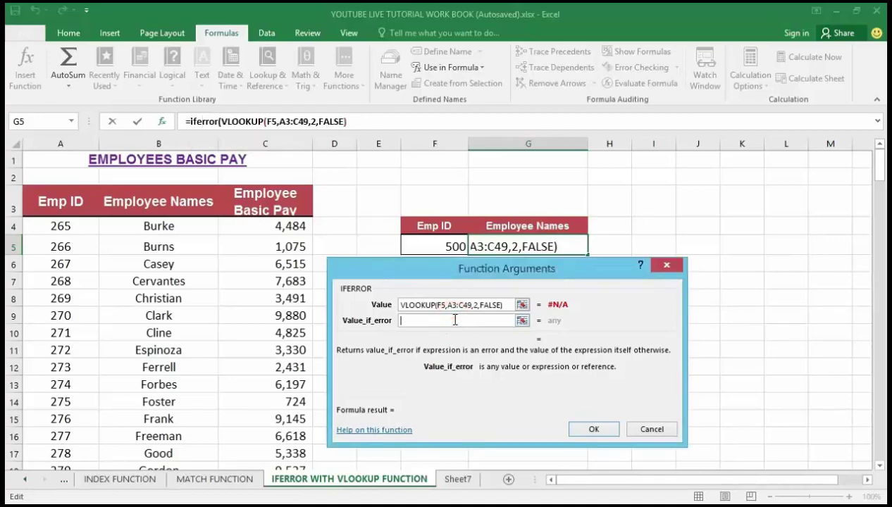
pyautogui.write('em')
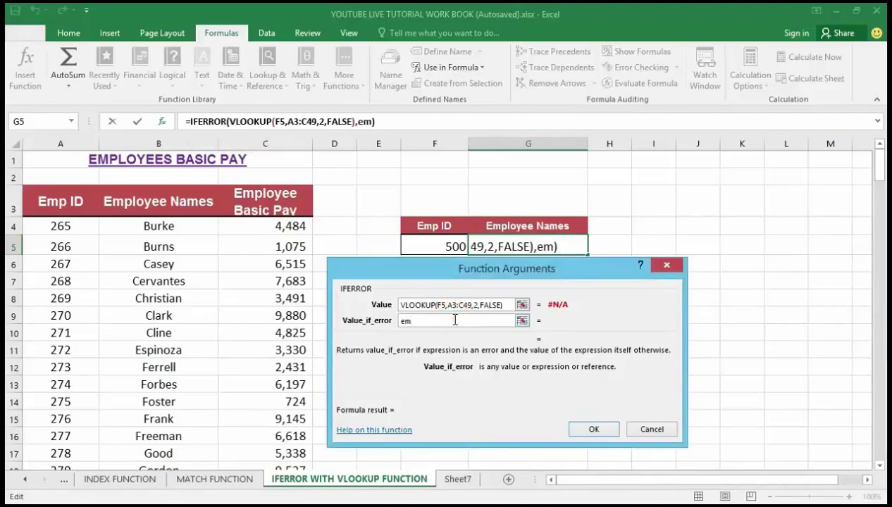
pyautogui.write('p')
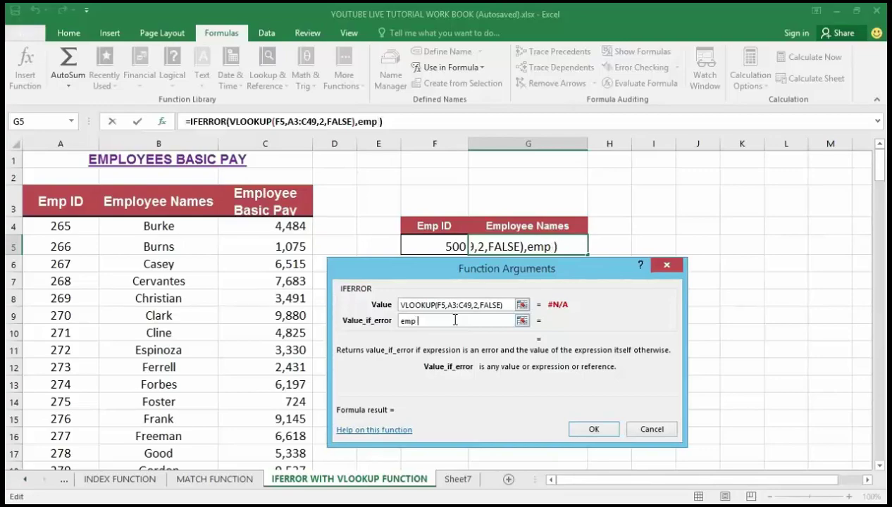
pyautogui.write(' id was')
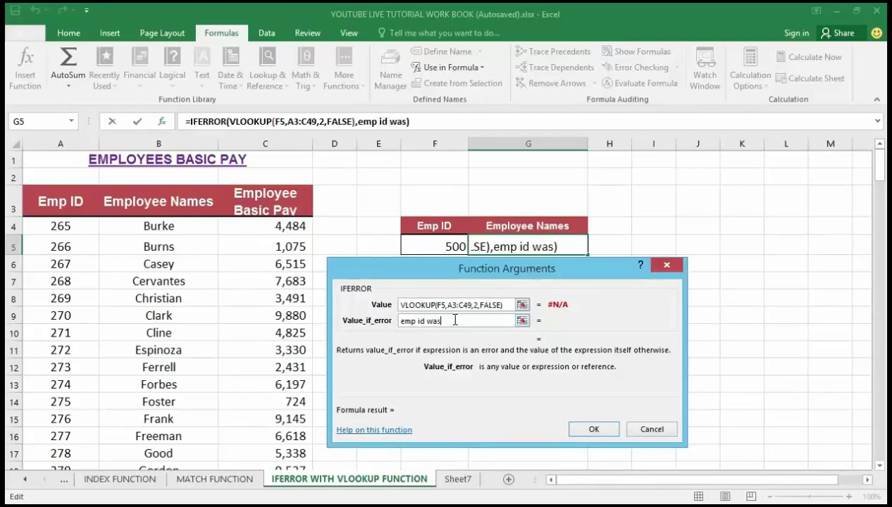
pyautogui.write("'")
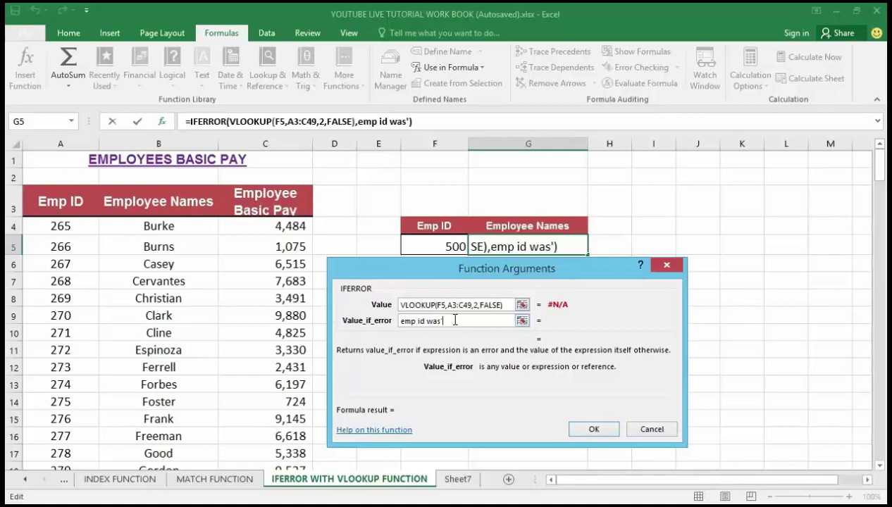
pyautogui.write('nt')
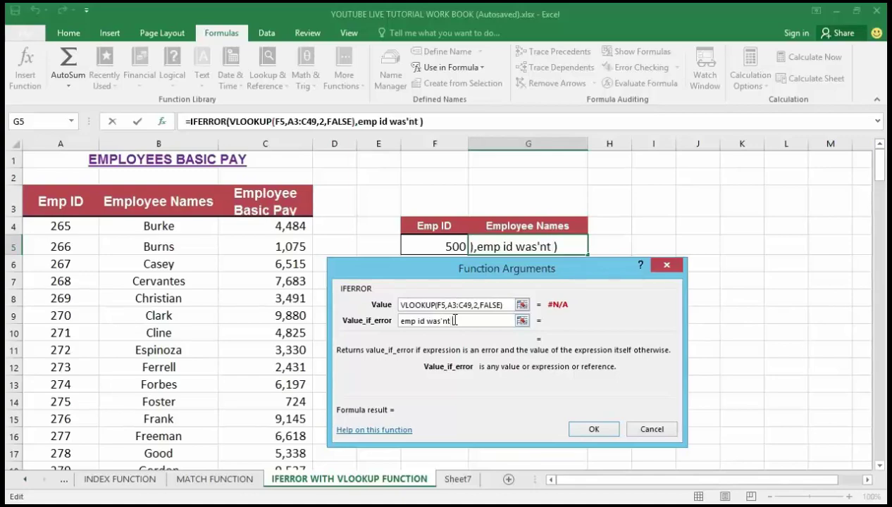
pyautogui.press('BackSpace')
pyautogui.press('BackSpace')
pyautogui.press('BackSpace')
pyautogui.press('BackSpace')
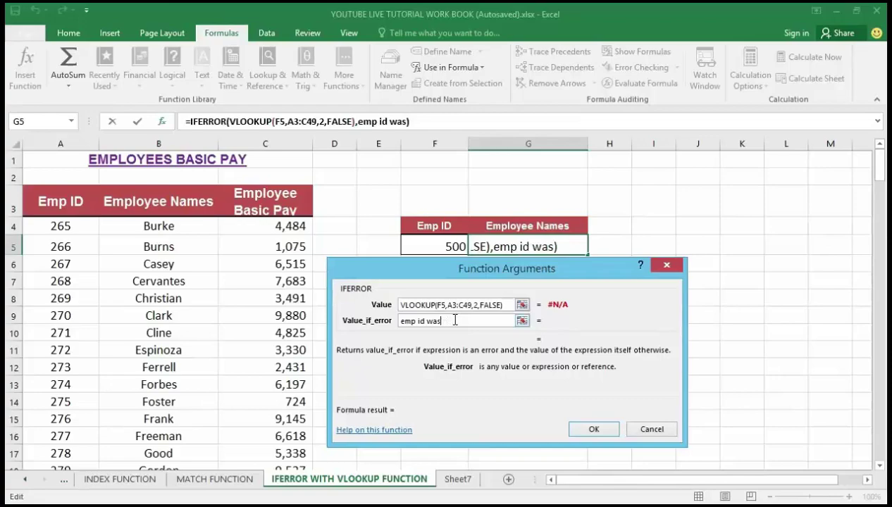
pyautogui.write('n')
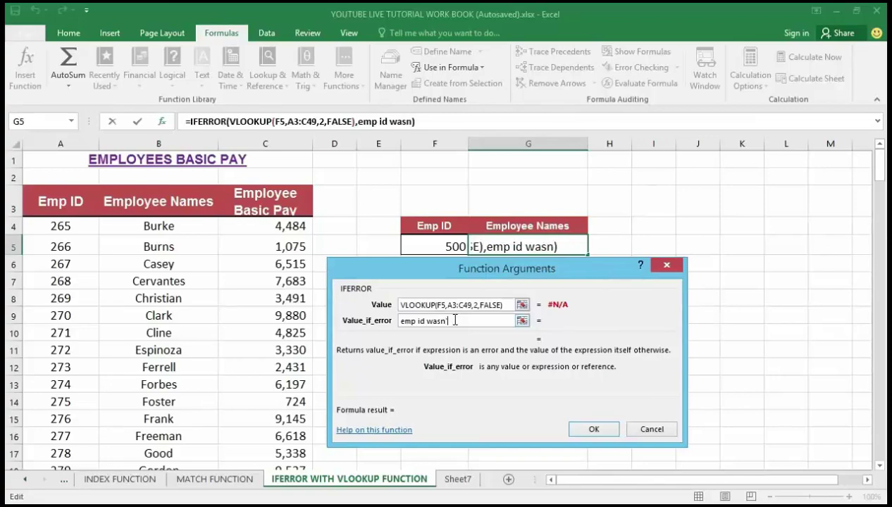
pyautogui.write("'t found")
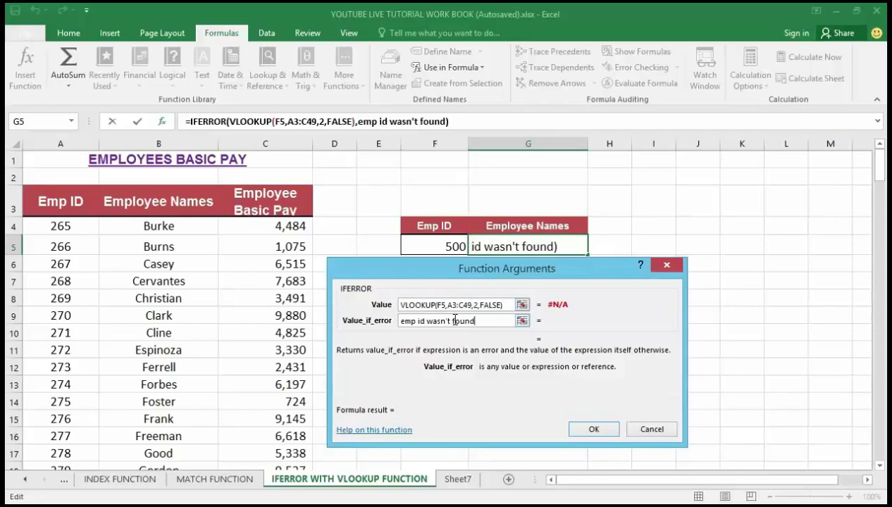
# Enclose the Value_if_error text in double quotation marks and complete the IFERROR formula in G5
pyautogui.write('"')
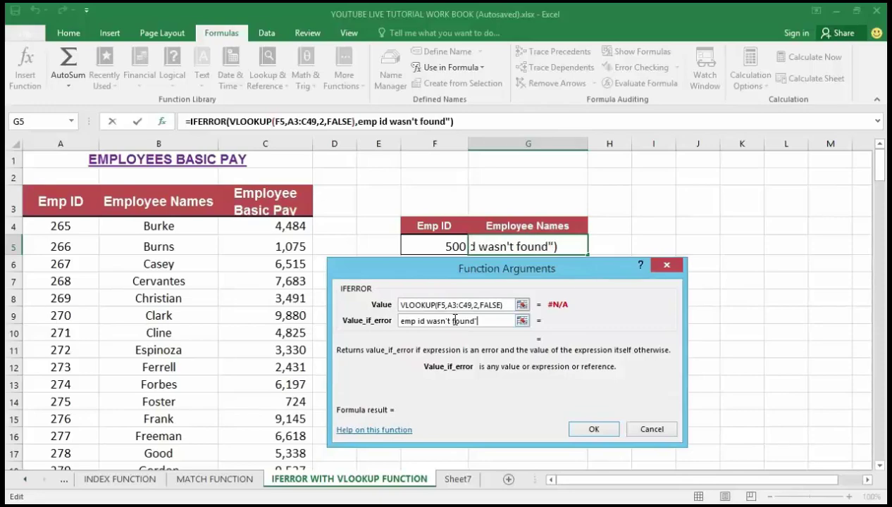
pyautogui.click(399, 321)
pyautogui.write('"')
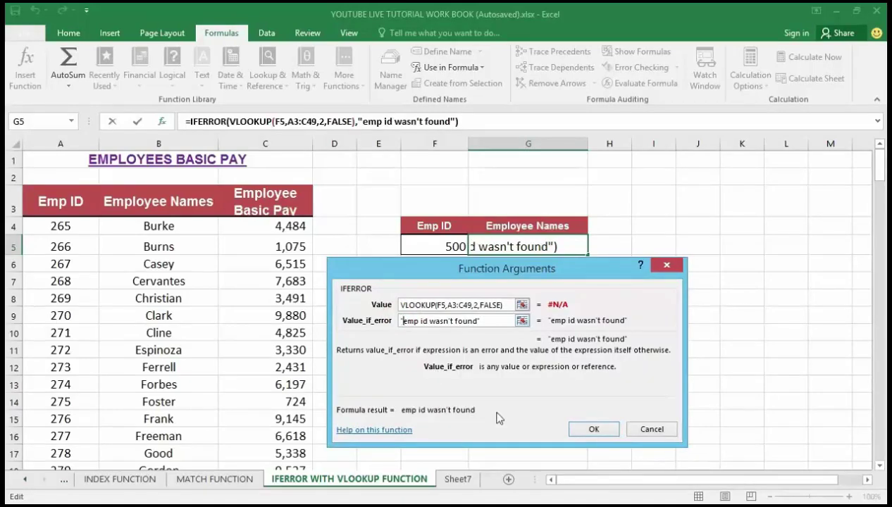
pyautogui.click(592, 430)
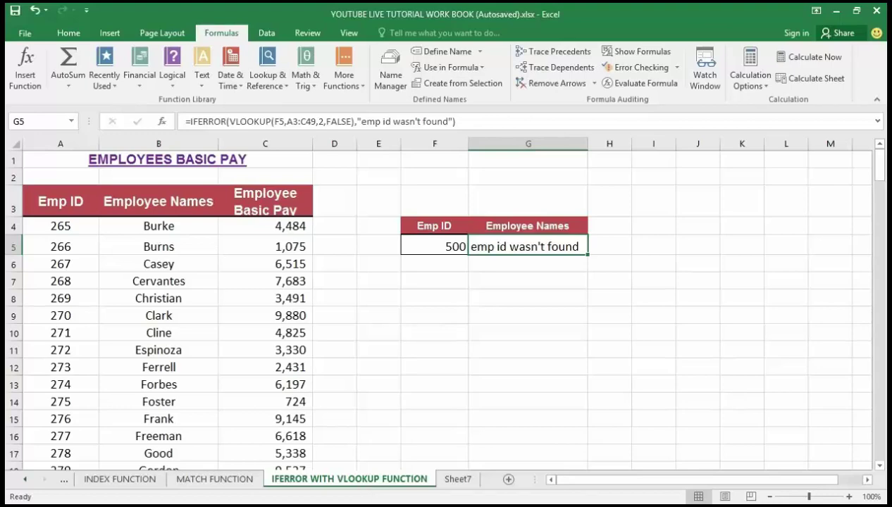
pyautogui.moveTo(373, 506)
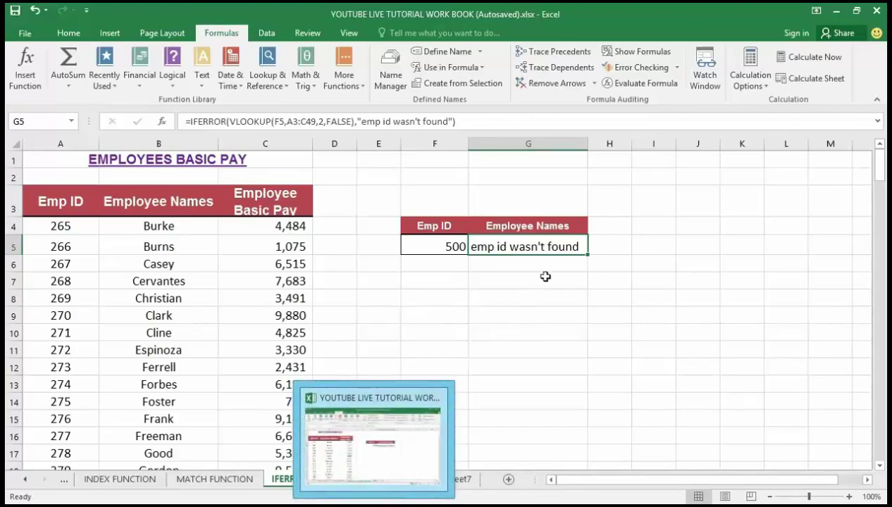